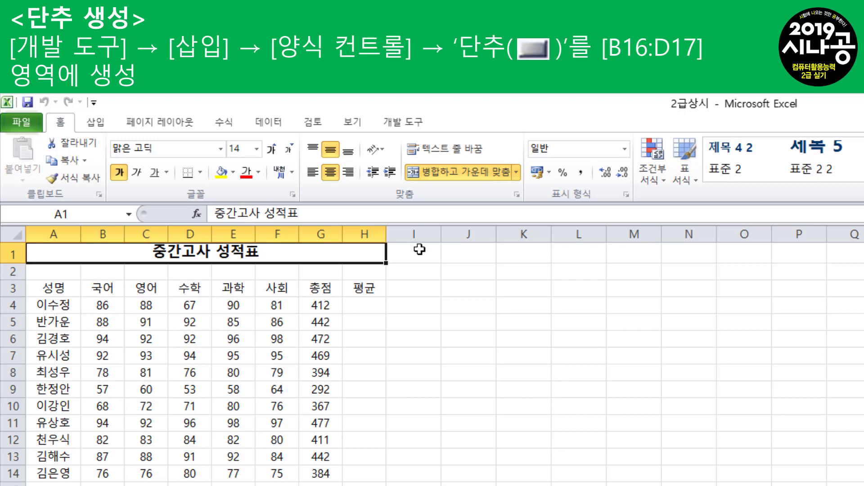
Insert a form control button covering cells B16:D17
{"action": "left_click", "coordinate": [402, 126]}
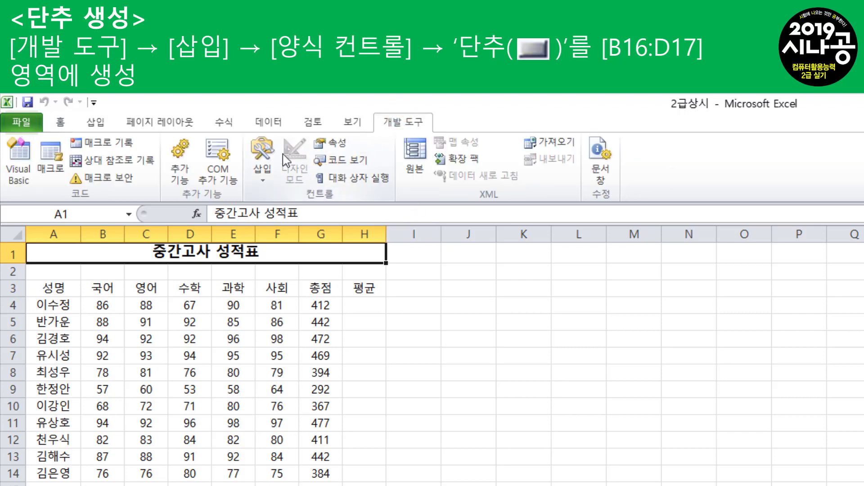
{"action": "left_click", "coordinate": [268, 153]}
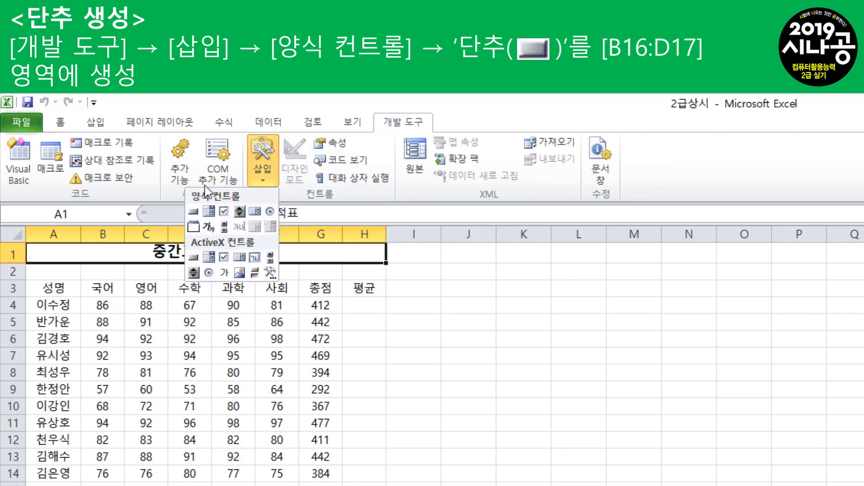
{"action": "left_click", "coordinate": [194, 212]}
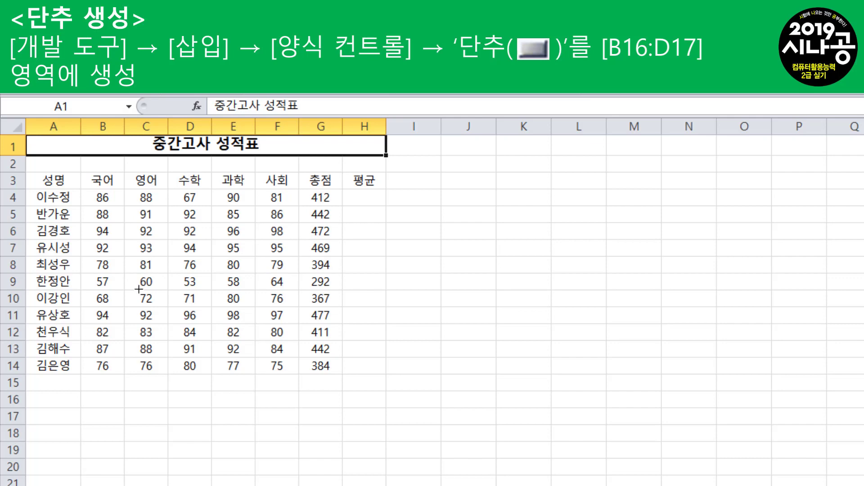
{"action": "left_click_drag", "start_coordinate": [84, 390], "coordinate": [209, 423]}
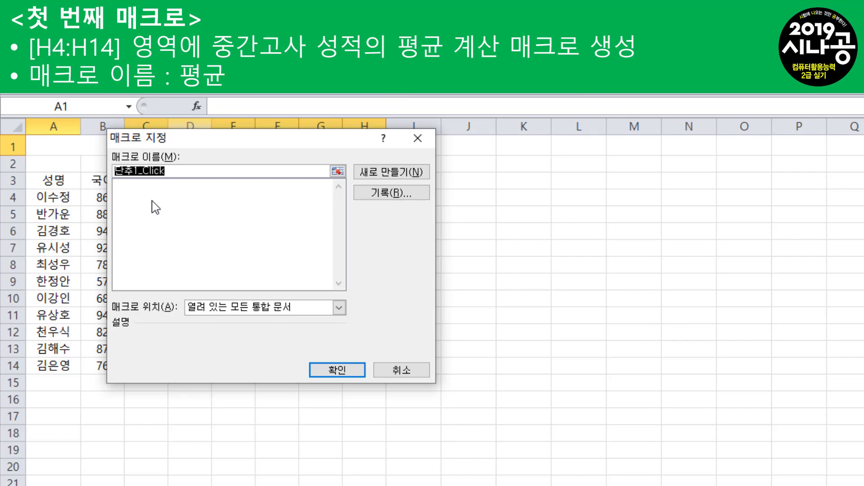
Name the button's macro 평균 and start recording it in the current workbook
{"action": "key", "text": "BackSpace"}
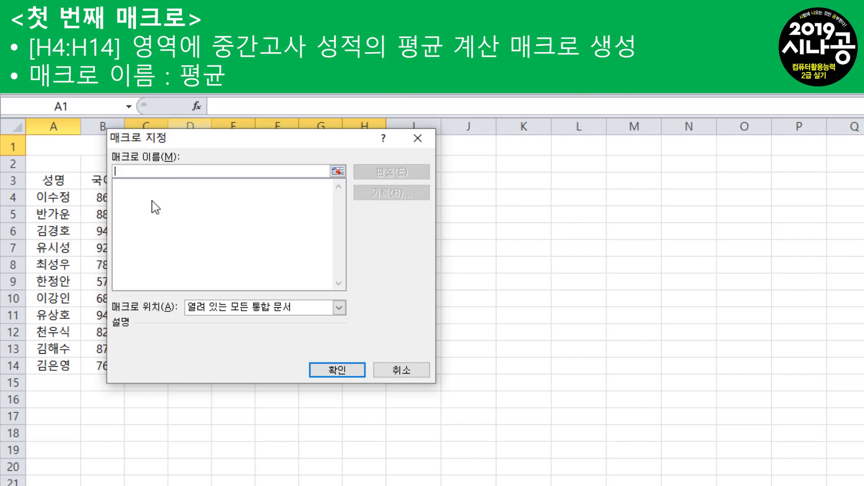
{"action": "type", "text": "ㅍㅕㅇㄱㅠㄴ"}
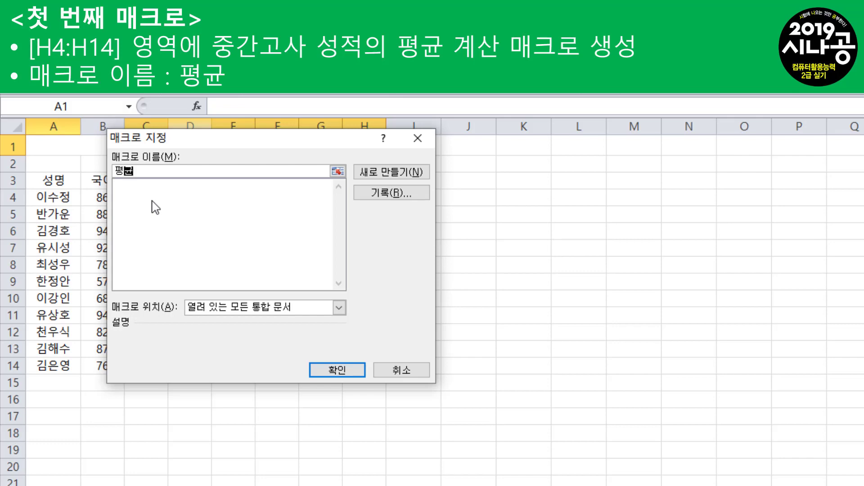
{"action": "left_click", "coordinate": [404, 195]}
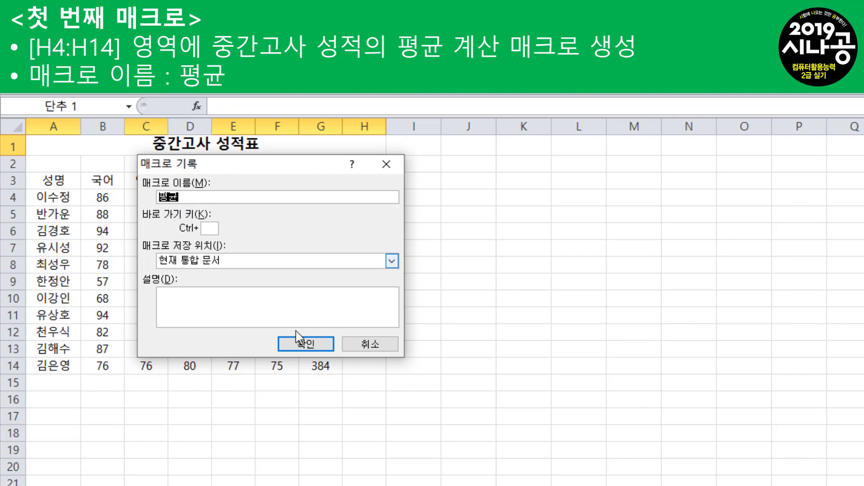
{"action": "left_click", "coordinate": [305, 343]}
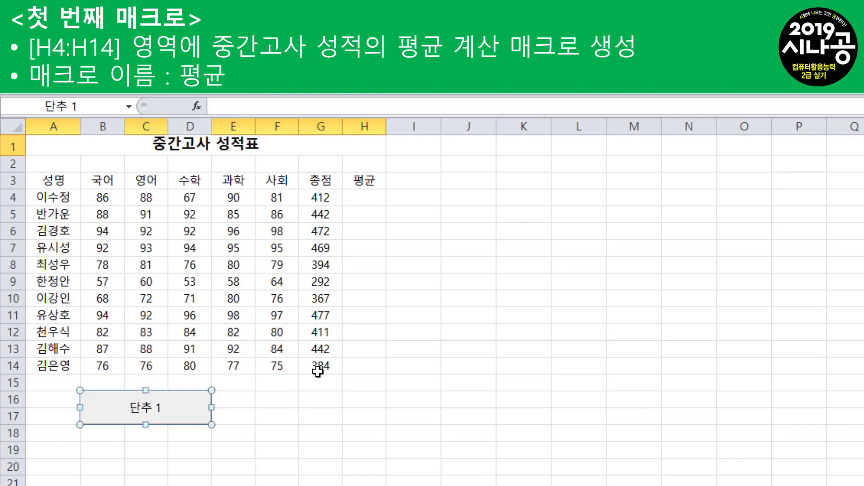
Enter =G4/5 in H4, fill it down to H14, and stop recording the macro
{"action": "left_click_drag", "start_coordinate": [364, 200], "coordinate": [358, 362]}
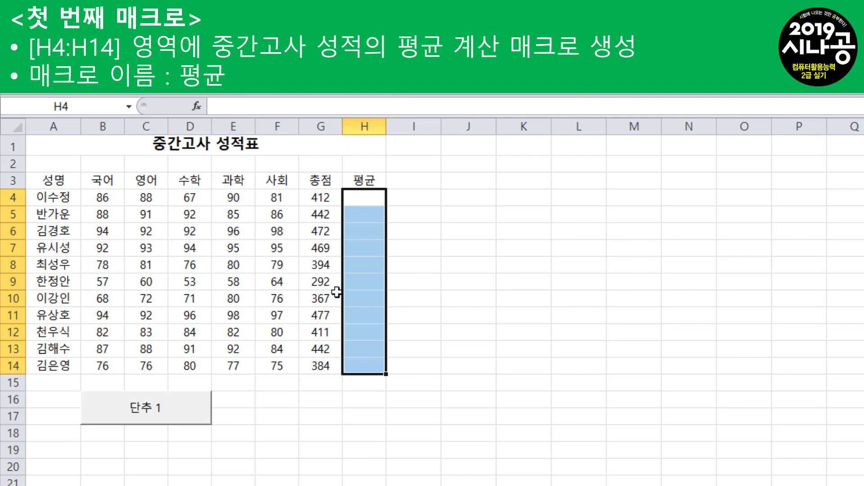
{"action": "left_click", "coordinate": [362, 195]}
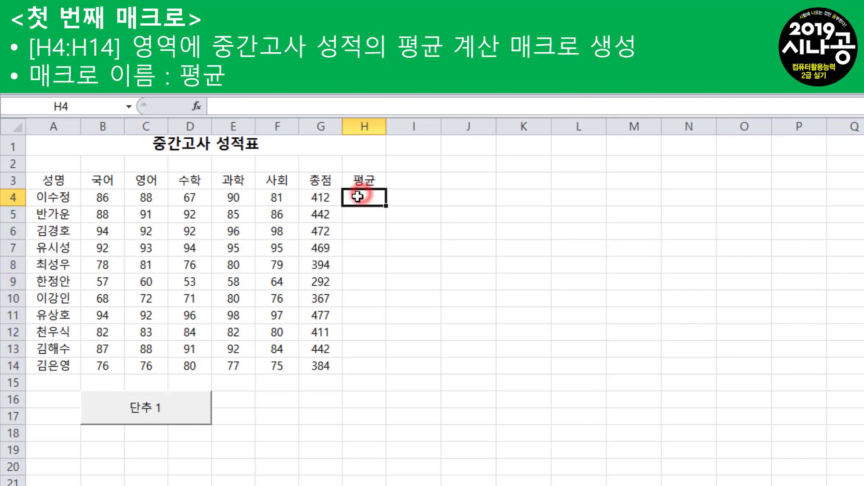
{"action": "type", "text": "="}
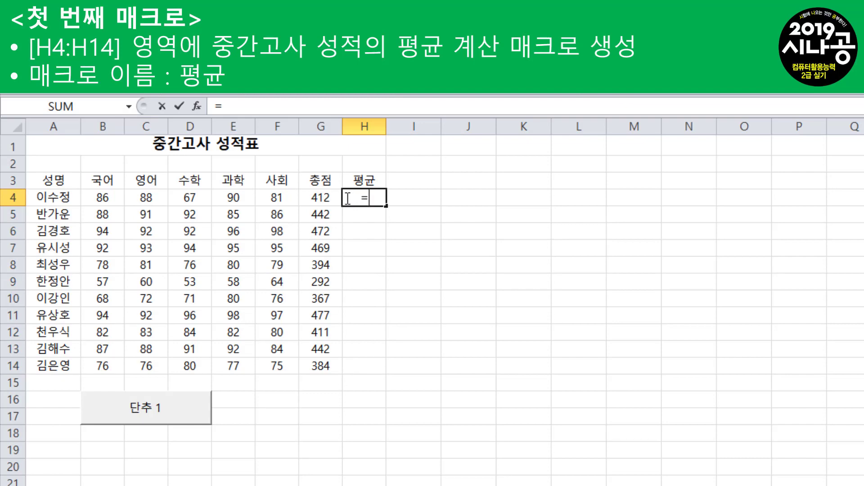
{"action": "left_click", "coordinate": [320, 197]}
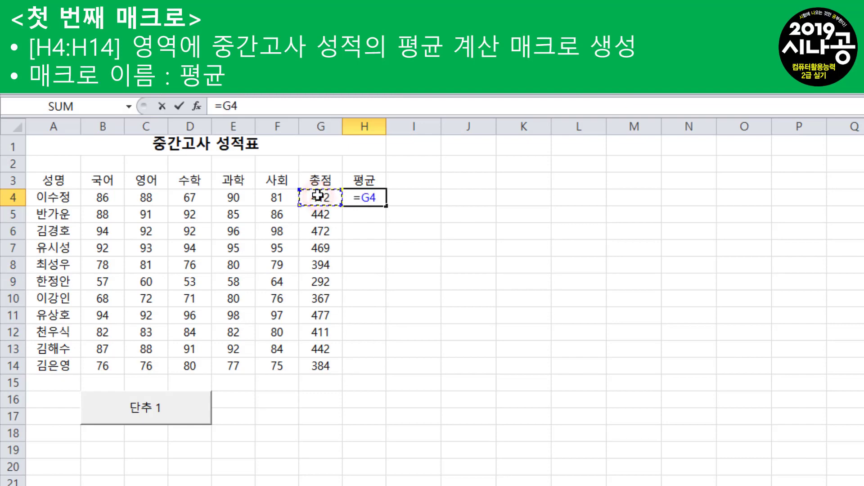
{"action": "type", "text": "/5"}
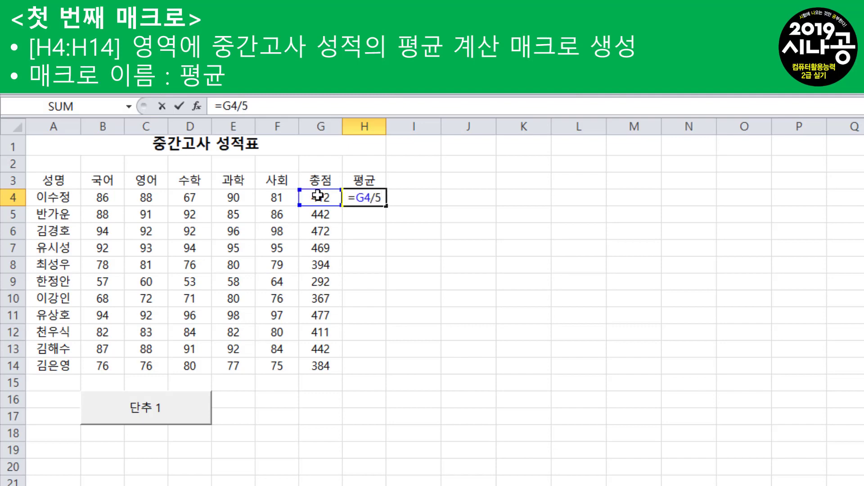
{"action": "key", "text": "ctrl+Return"}
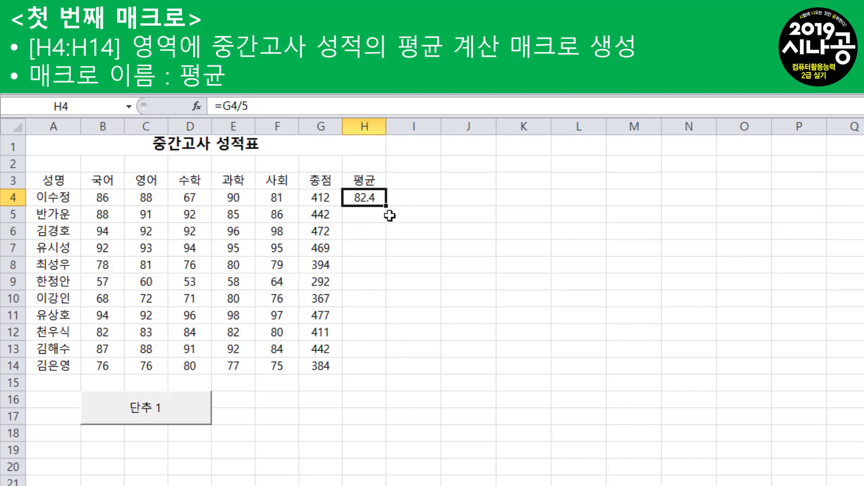
{"action": "left_click_drag", "start_coordinate": [386, 206], "coordinate": [386, 375]}
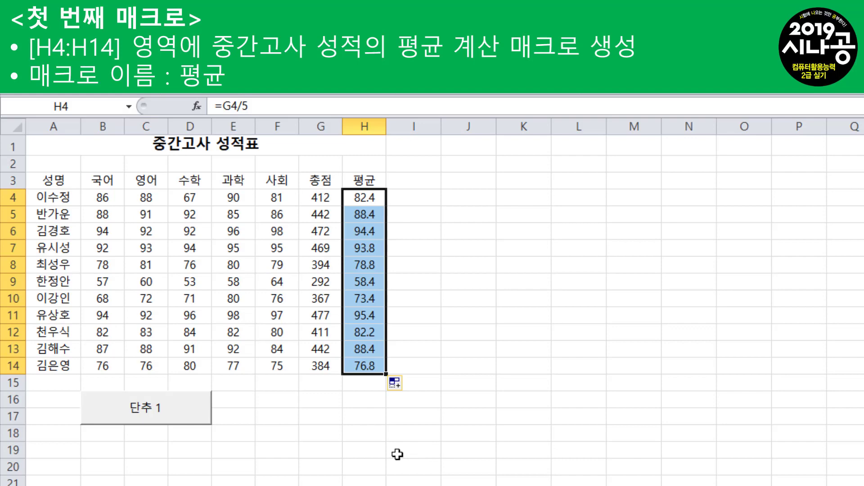
{"action": "left_click", "coordinate": [366, 382]}
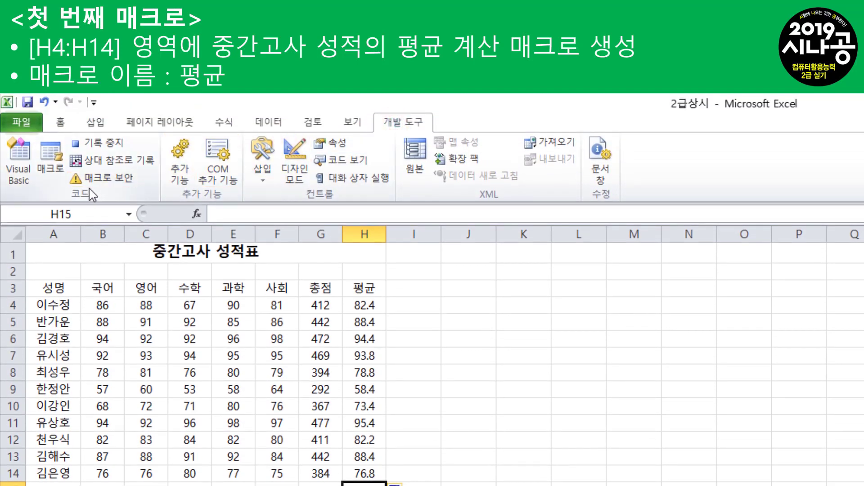
{"action": "left_click", "coordinate": [92, 145]}
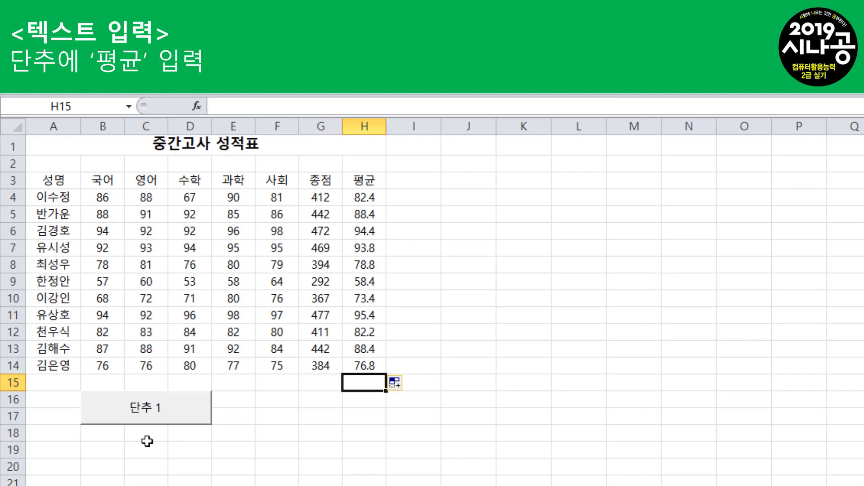
Replace the label of the button at B16:D17 with 평균
{"action": "right_click", "coordinate": [176, 411]}
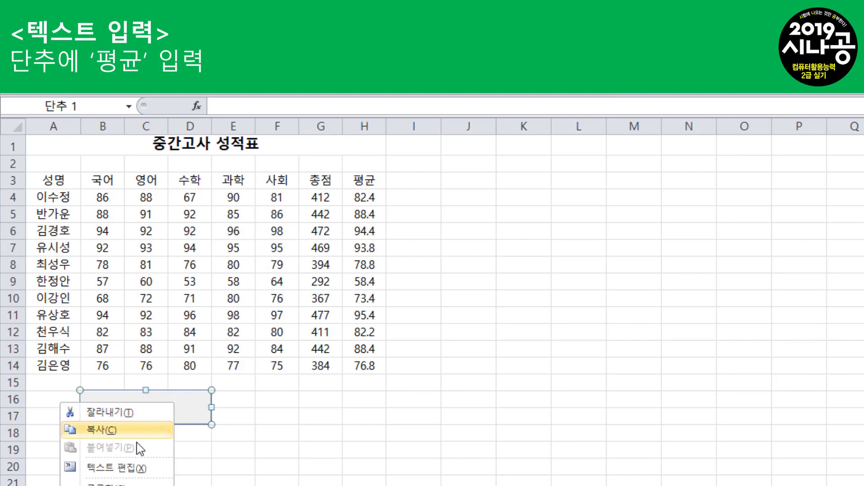
{"action": "left_click", "coordinate": [139, 466]}
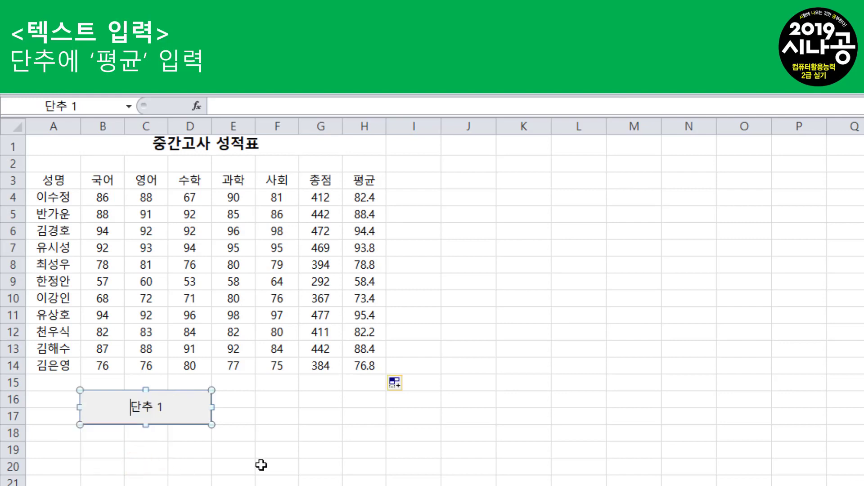
{"action": "key", "text": "Delete"}
{"action": "key", "text": "Delete"}
{"action": "key", "text": "Delete"}
{"action": "key", "text": "Delete"}
{"action": "type", "text": "평균"}
{"action": "left_click", "coordinate": [233, 398]}
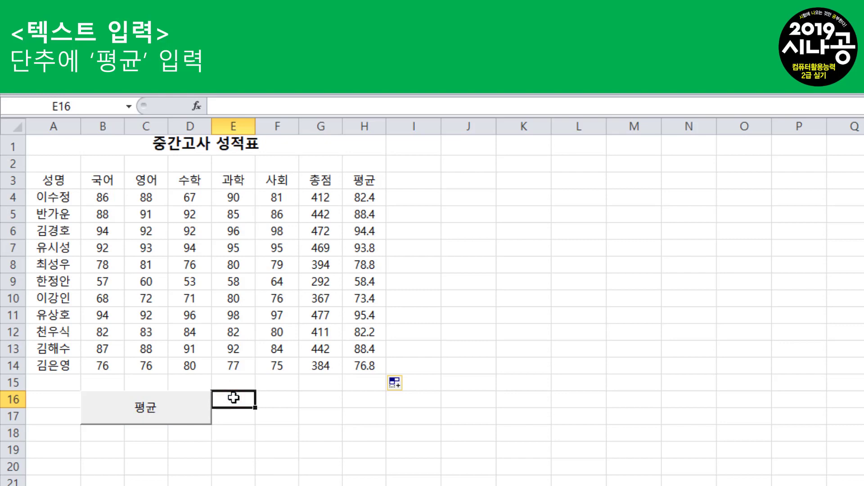
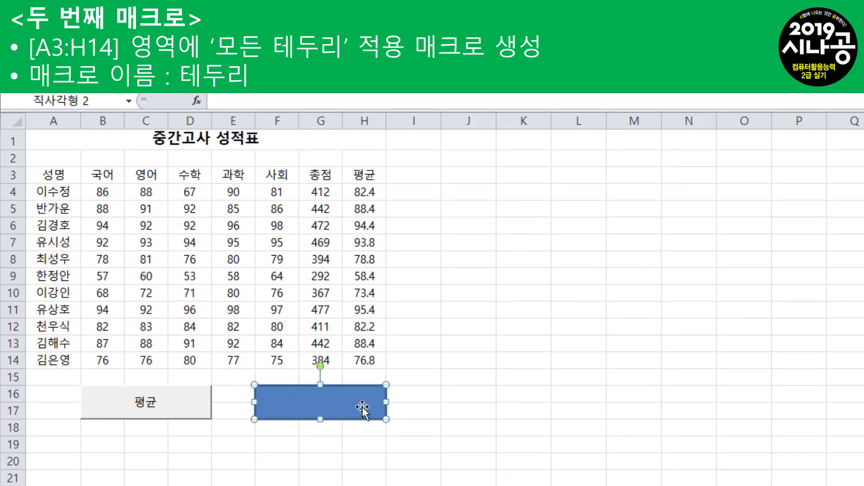
Assign a new macro named 테두리 to the blue rectangle and start recording it in the current workbook
{"action": "right_click", "coordinate": [341, 398]}
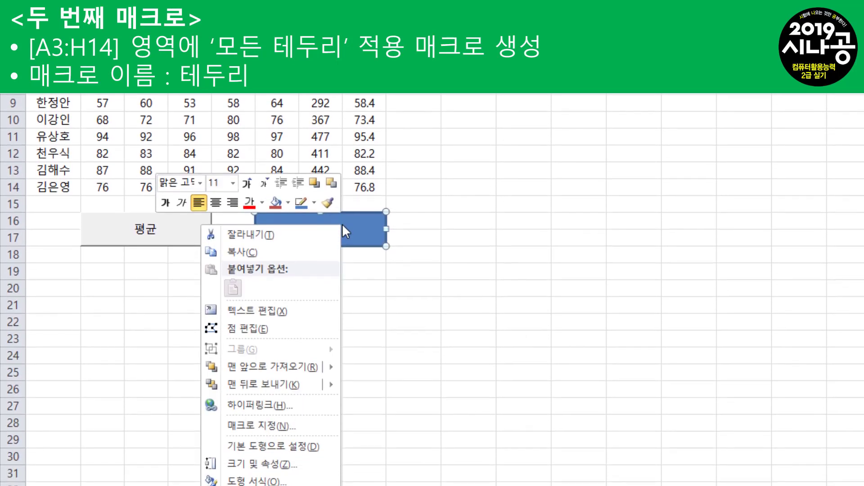
{"action": "left_click", "coordinate": [300, 425]}
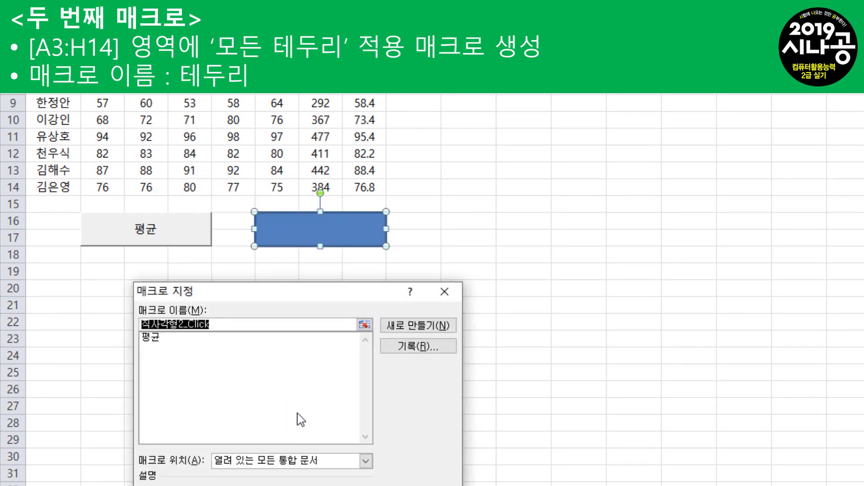
{"action": "left_click_drag", "start_coordinate": [328, 297], "coordinate": [323, 0]}
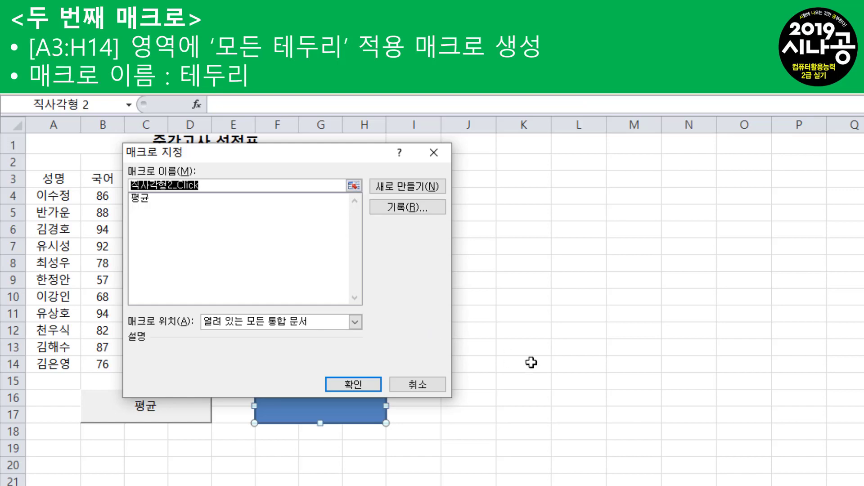
{"action": "key", "text": "BackSpace"}
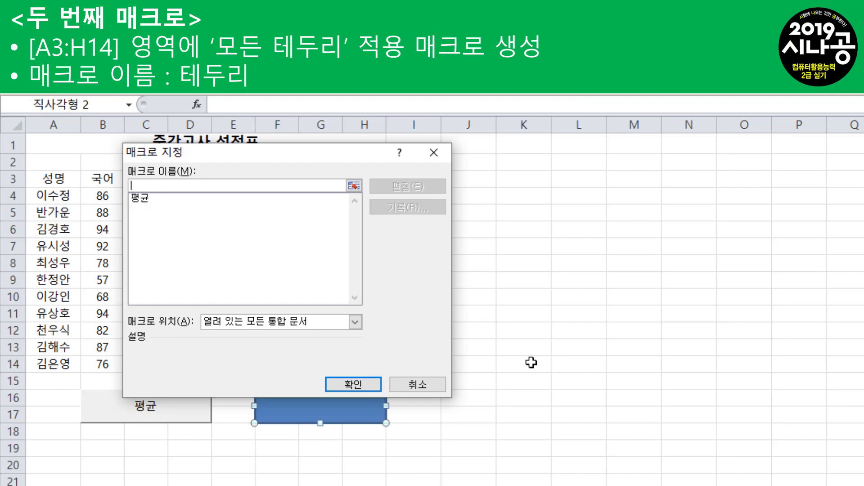
{"action": "type", "text": "테두리"}
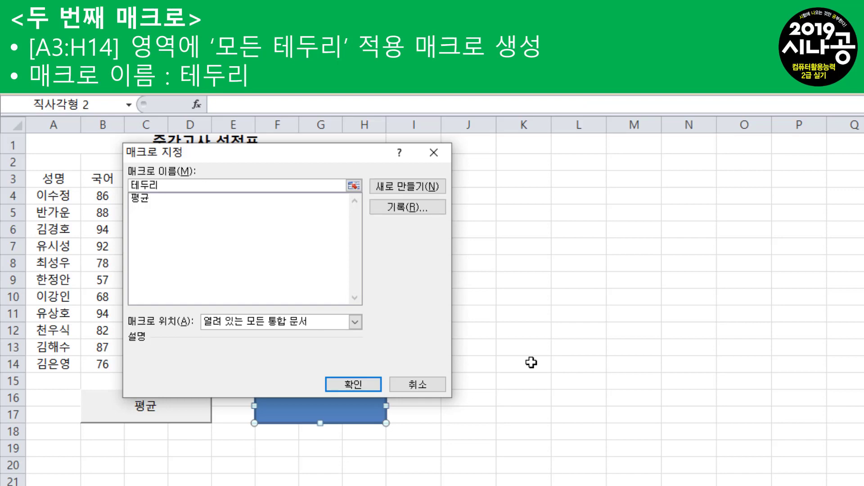
{"action": "left_click", "coordinate": [422, 208]}
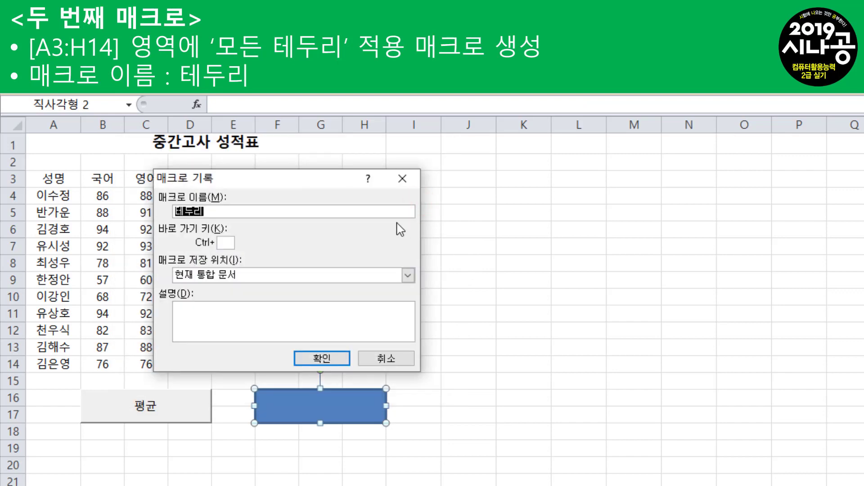
{"action": "left_click", "coordinate": [326, 361]}
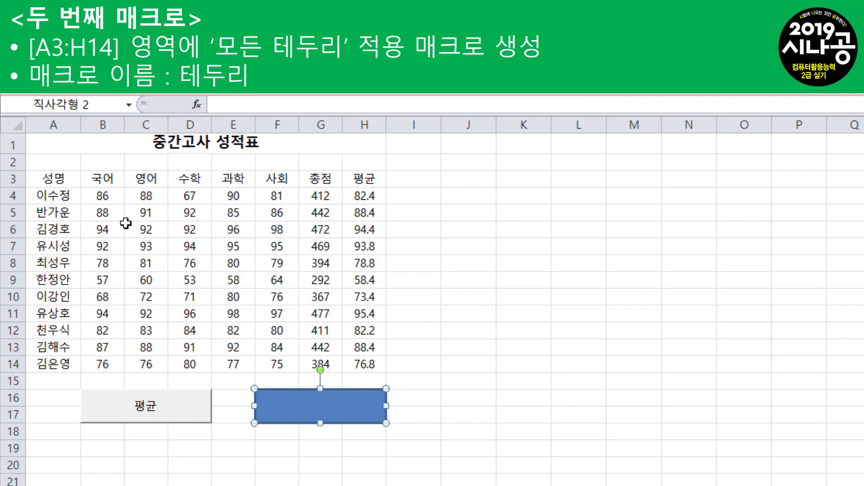
Apply all borders (모든 테두리) to A3:H14 and stop recording the macro
{"action": "left_click_drag", "start_coordinate": [52, 179], "coordinate": [353, 363]}
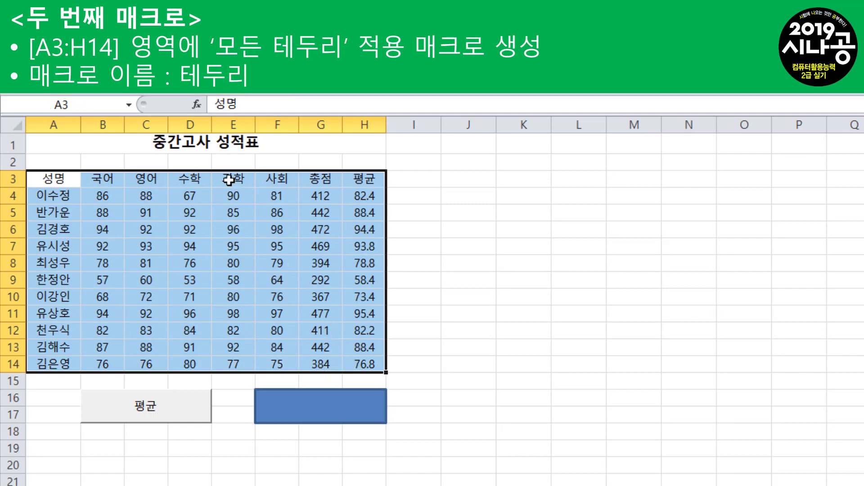
{"action": "right_click", "coordinate": [228, 180]}
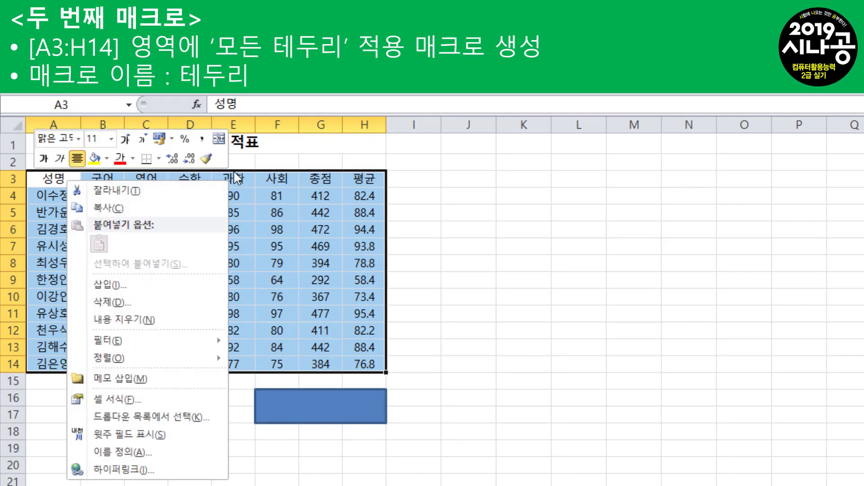
{"action": "left_click", "coordinate": [159, 158]}
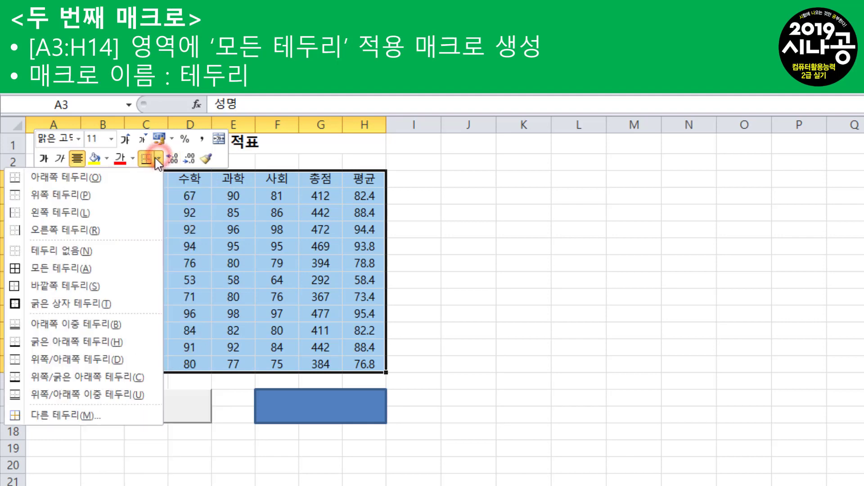
{"action": "left_click", "coordinate": [107, 271]}
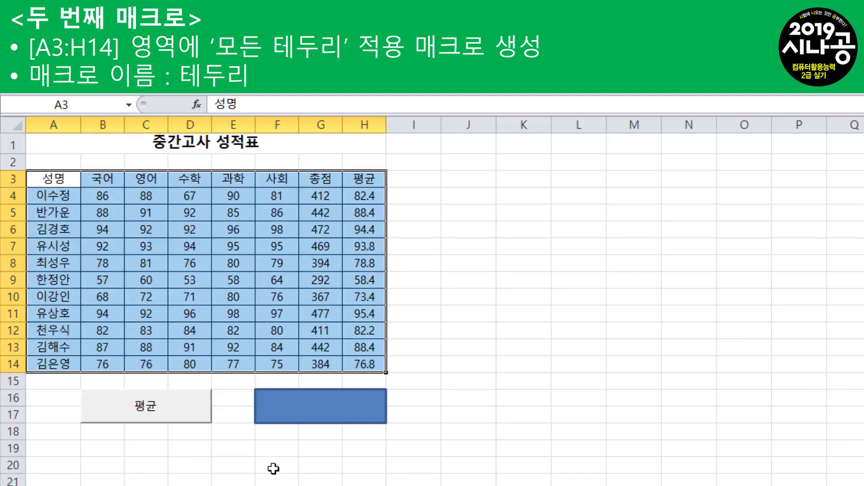
{"action": "left_click", "coordinate": [409, 360]}
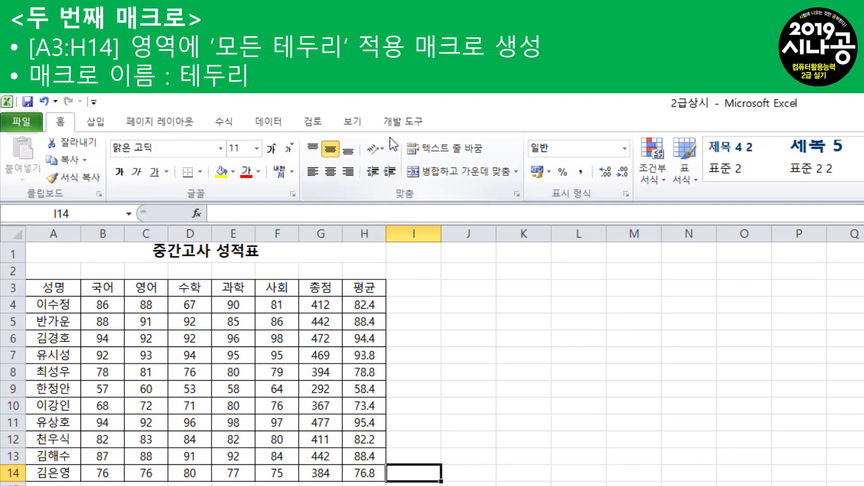
{"action": "left_click", "coordinate": [395, 128]}
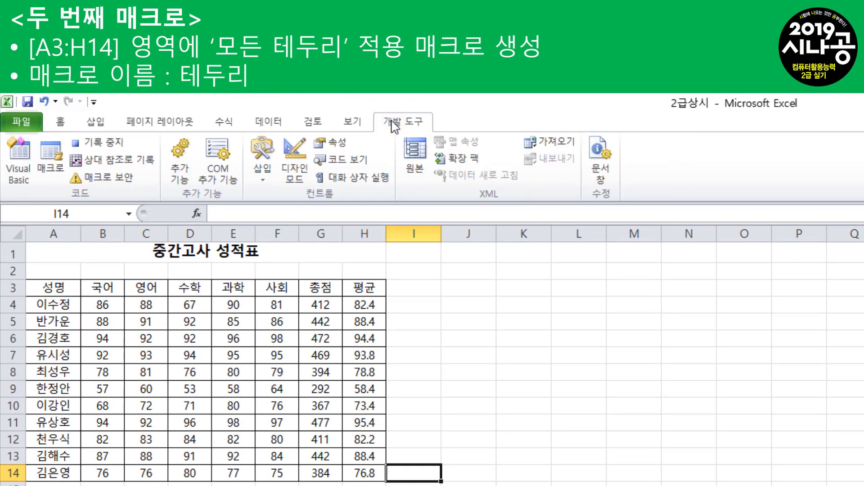
{"action": "left_click", "coordinate": [93, 147]}
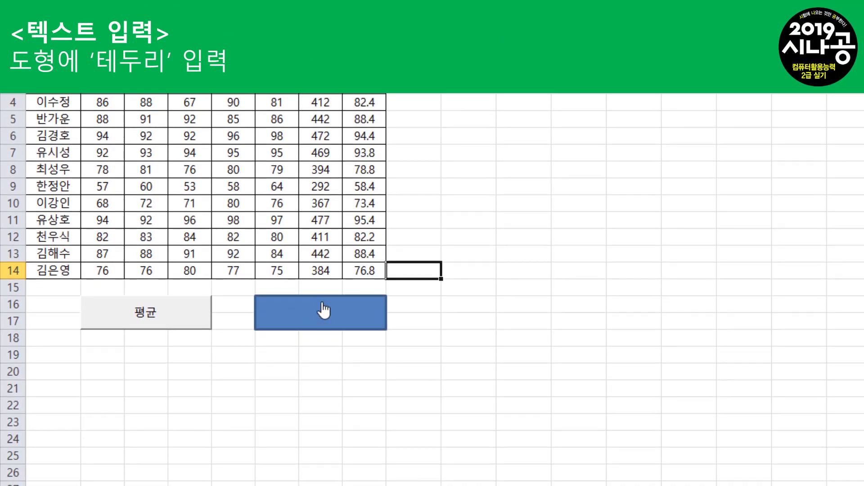
Add the text 테두리 to the blue rectangle below the grade table
{"action": "left_click", "coordinate": [322, 304]}
{"action": "right_click", "coordinate": [322, 303]}
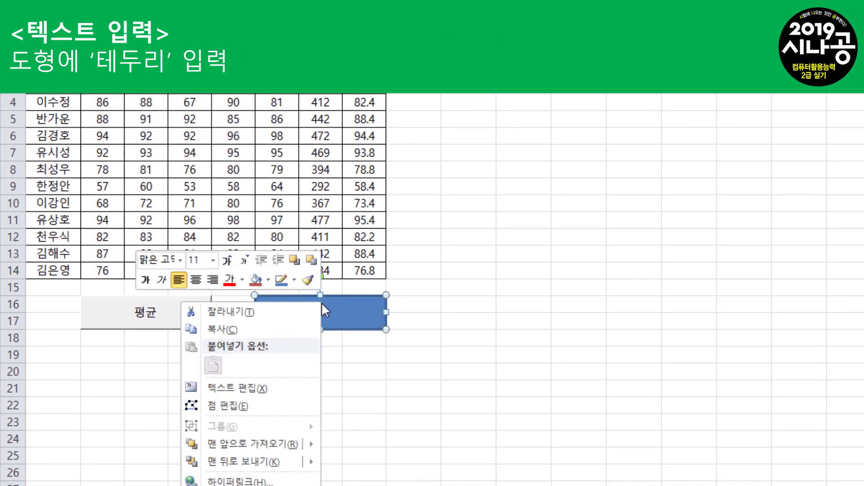
{"action": "left_click", "coordinate": [279, 388]}
{"action": "type", "text": "테두리"}
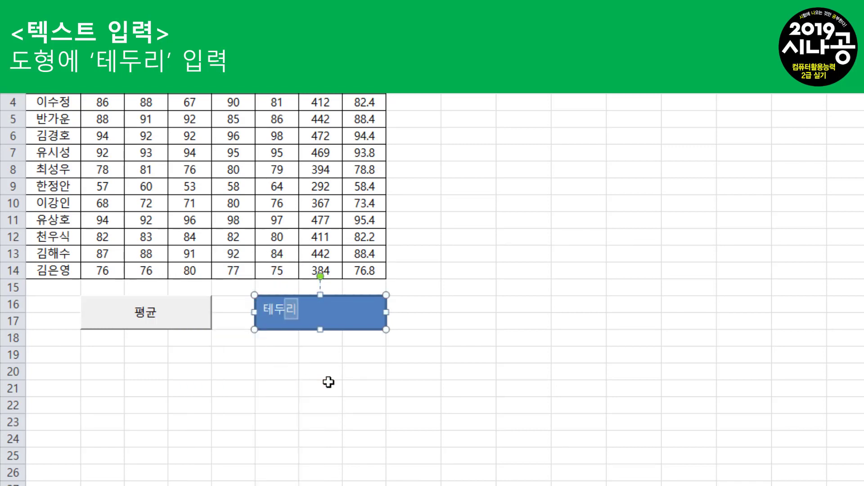
{"action": "left_click", "coordinate": [428, 305]}
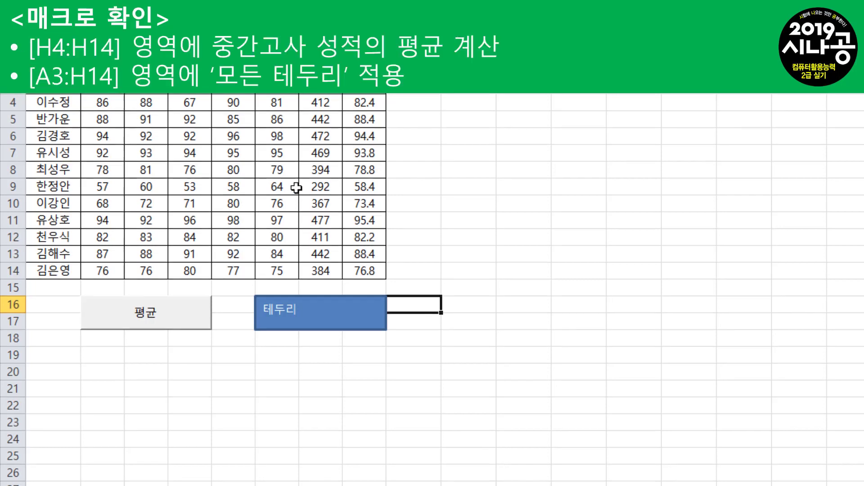
Clear the averages in H4:H14 and remove all borders (테두리 없음) from A3:H14
{"action": "left_click_drag", "start_coordinate": [371, 194], "coordinate": [382, 362]}
{"action": "key", "text": "Delete"}
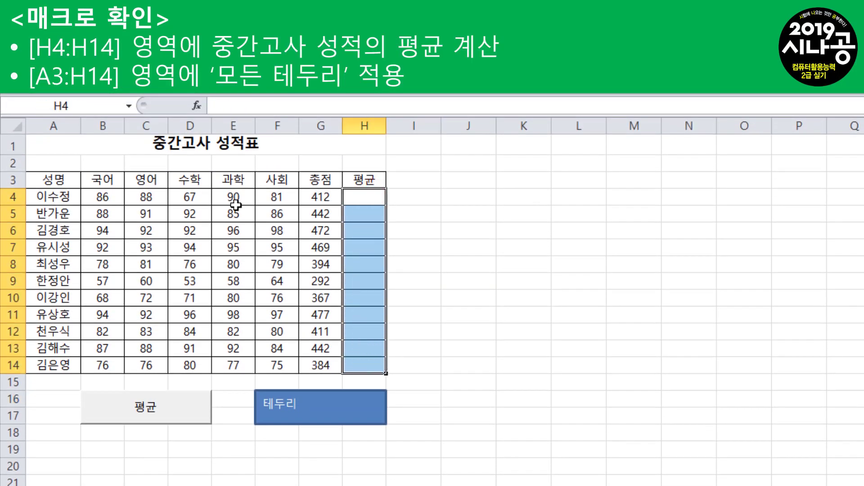
{"action": "left_click_drag", "start_coordinate": [56, 179], "coordinate": [374, 365]}
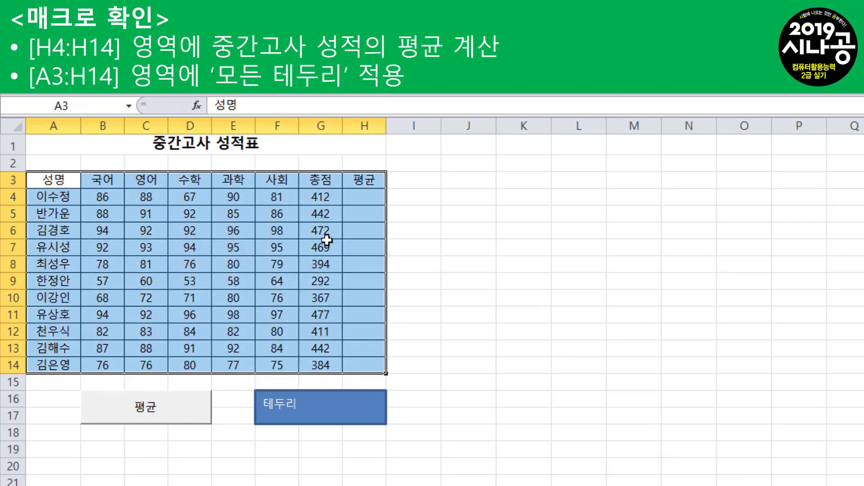
{"action": "right_click", "coordinate": [303, 180]}
{"action": "left_click", "coordinate": [243, 157]}
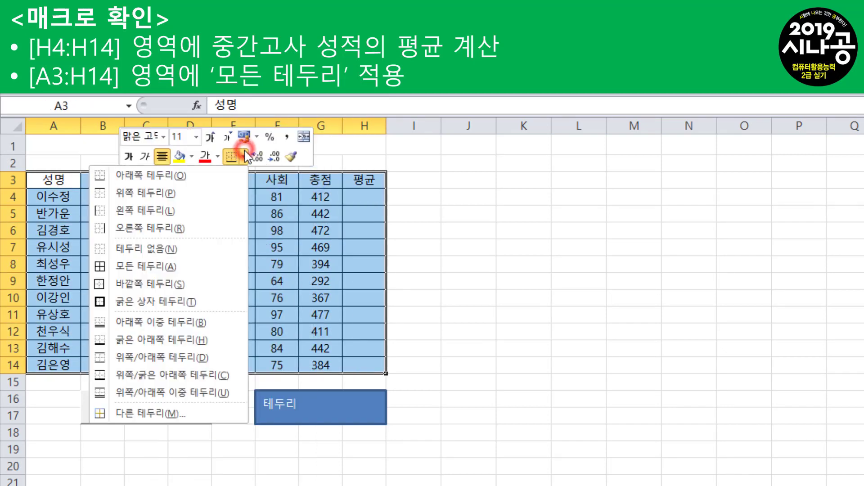
{"action": "left_click", "coordinate": [139, 248]}
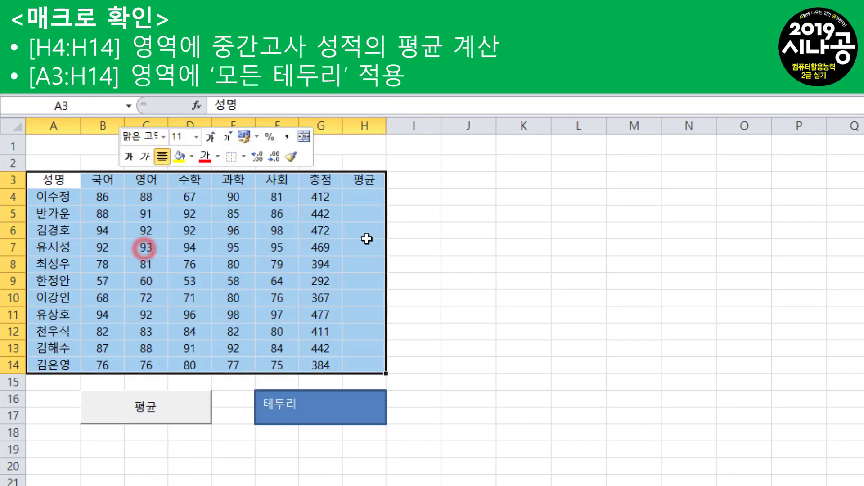
{"action": "left_click", "coordinate": [418, 143]}
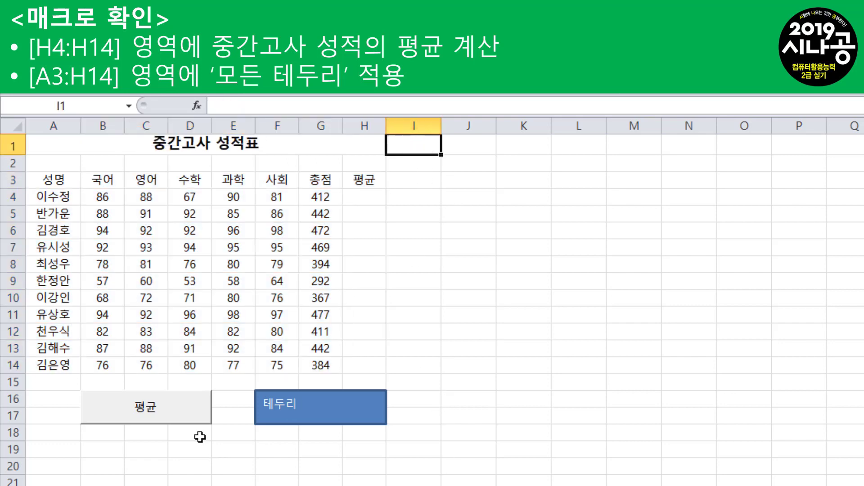
Run the 평균 macro from its button and the 테두리 macro from the rectangle, checking H4:H14 and A3:H14
{"action": "left_click", "coordinate": [170, 413]}
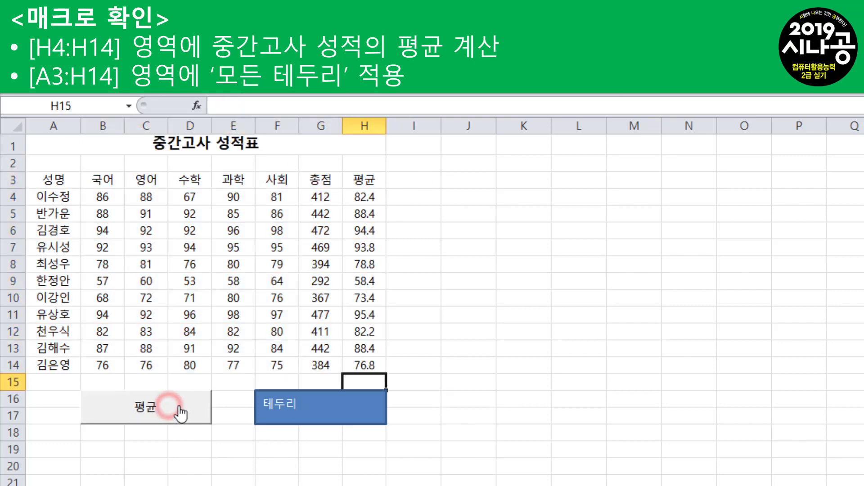
{"action": "left_click", "coordinate": [373, 199]}
{"action": "left_click_drag", "start_coordinate": [373, 200], "coordinate": [372, 363]}
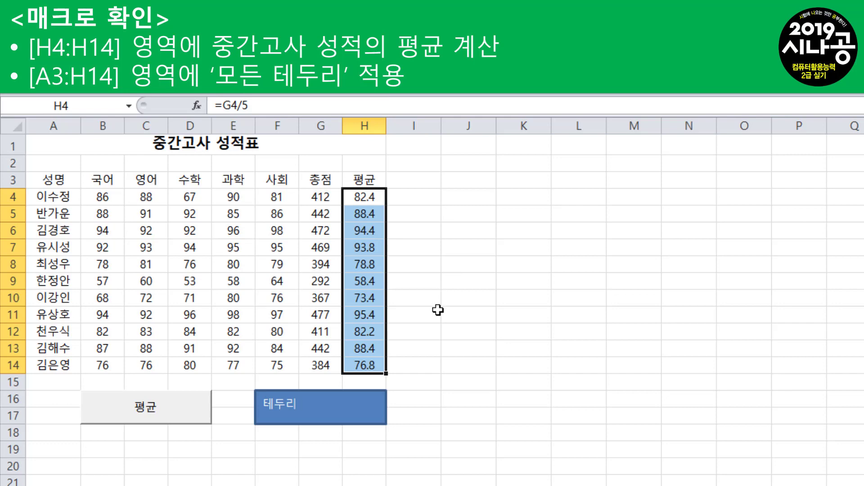
{"action": "left_click", "coordinate": [314, 403]}
{"action": "left_click_drag", "start_coordinate": [51, 179], "coordinate": [361, 366]}
{"action": "left_click", "coordinate": [414, 365]}
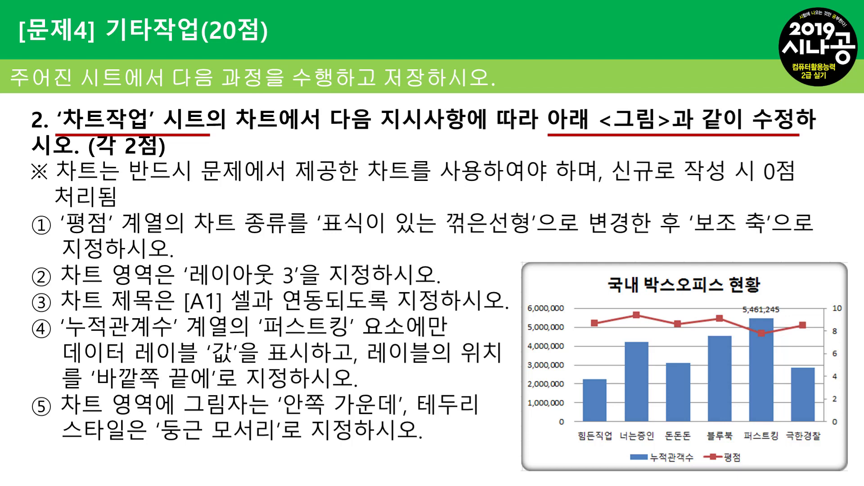
{"action": "mouse_move", "coordinate": [57, 205]}
{"action": "left_mouse_down"}
{"action": "mouse_move", "coordinate": [27, 225]}
{"action": "mouse_move", "coordinate": [30, 379]}
{"action": "mouse_move", "coordinate": [61, 444]}
{"action": "left_mouse_up"}
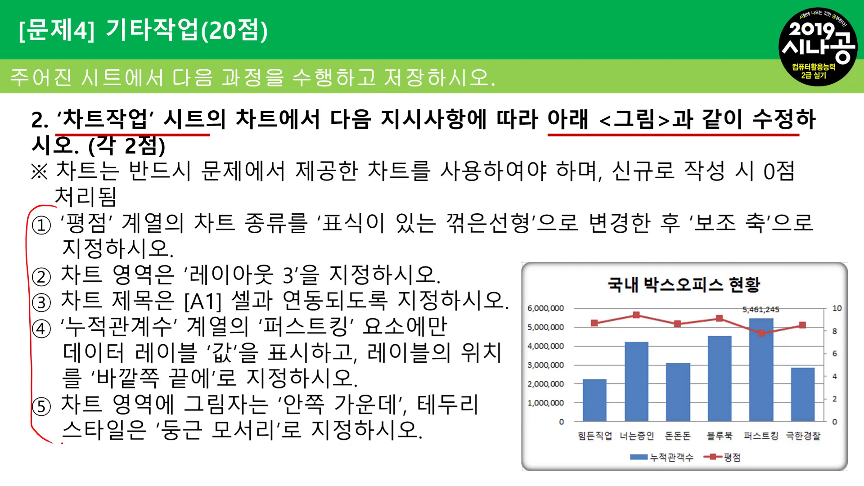
{"action": "mouse_move", "coordinate": [23, 203]}
{"action": "left_mouse_down"}
{"action": "mouse_move", "coordinate": [38, 222]}
{"action": "mouse_move", "coordinate": [48, 191]}
{"action": "left_mouse_up"}
{"action": "left_click_drag", "start_coordinate": [27, 262], "coordinate": [52, 248]}
{"action": "left_click_drag", "start_coordinate": [31, 291], "coordinate": [51, 287]}
{"action": "left_click_drag", "start_coordinate": [34, 318], "coordinate": [57, 298]}
{"action": "left_click_drag", "start_coordinate": [32, 386], "coordinate": [57, 371]}
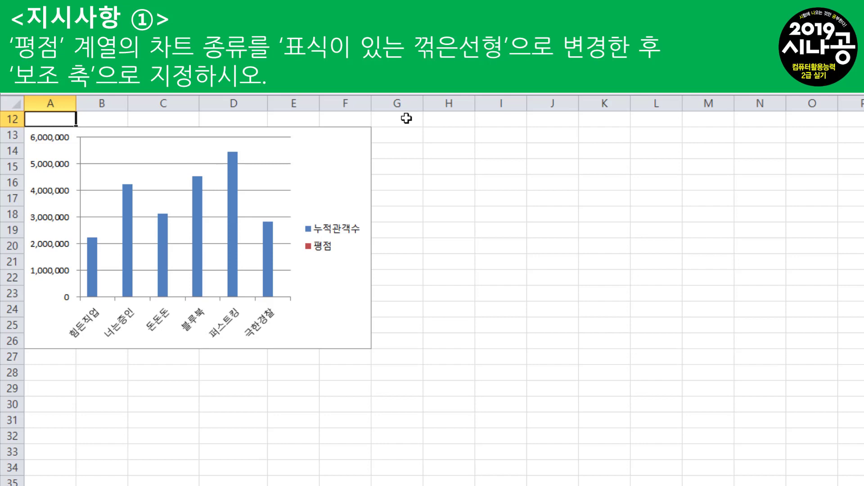
Select only the 평점 entry in the chart's legend and bring up its editing options
{"action": "left_click", "coordinate": [254, 284]}
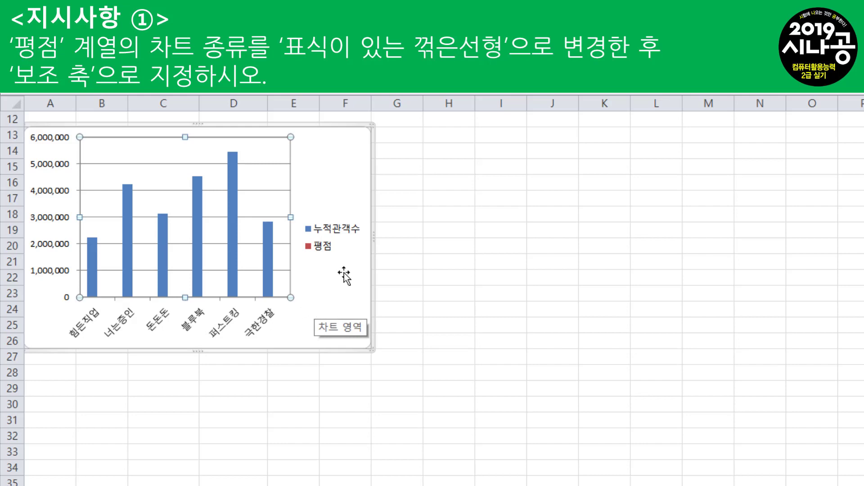
{"action": "left_click", "coordinate": [348, 249]}
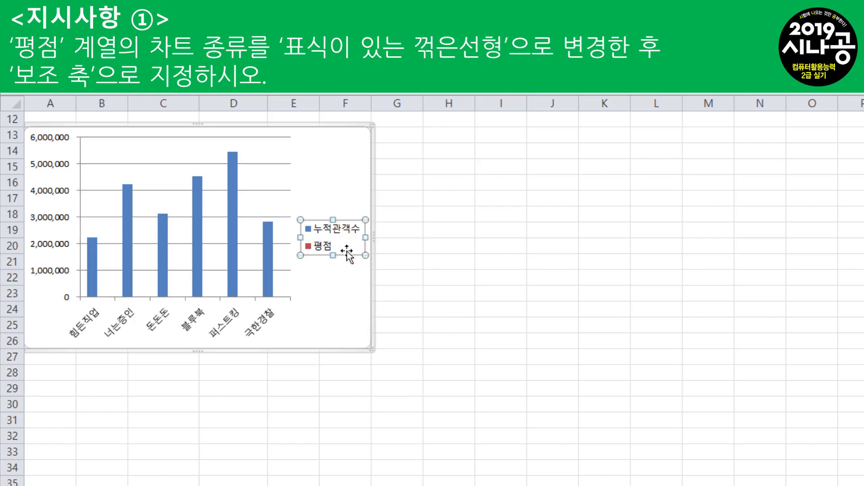
{"action": "left_click", "coordinate": [323, 248]}
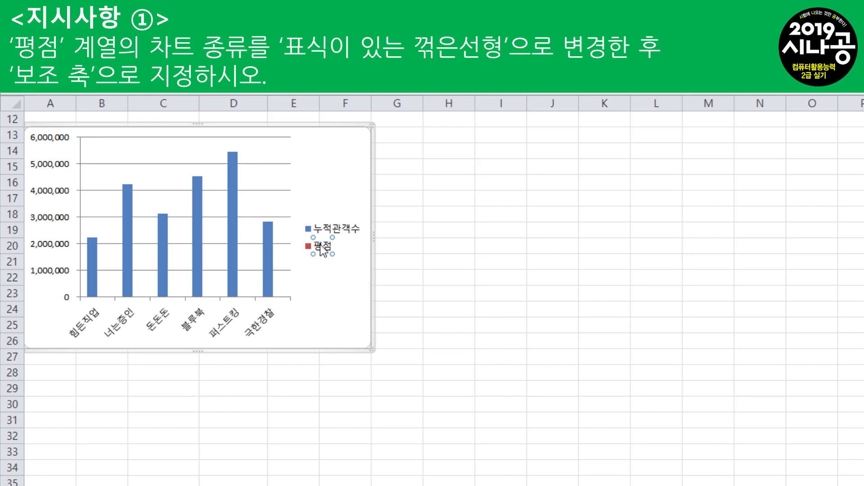
{"action": "right_click", "coordinate": [322, 250]}
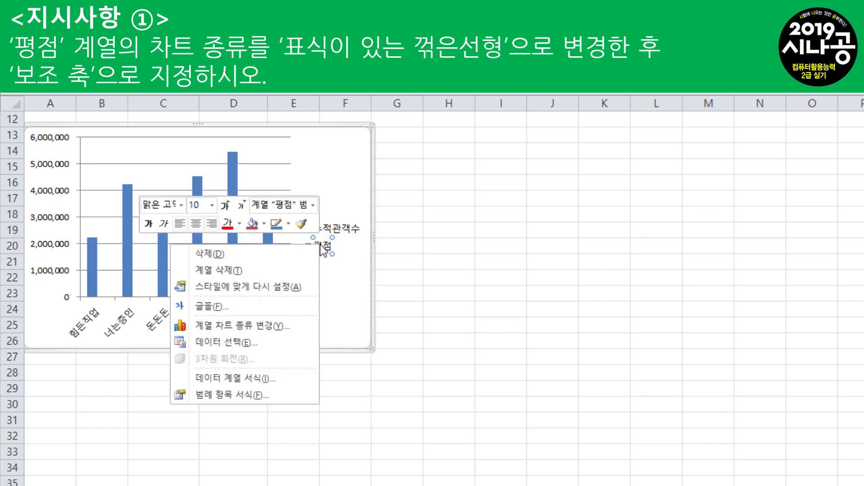